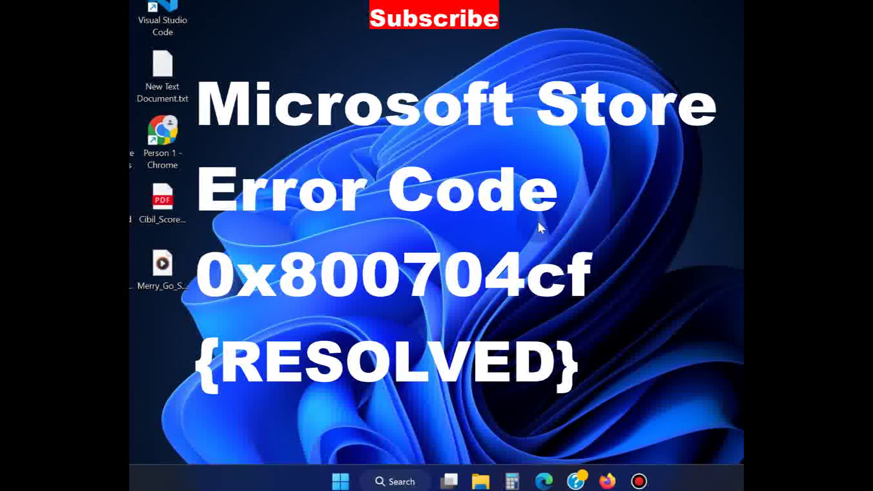
# - Search for cmd and launch Command Prompt as administrator
pyautogui.click(394, 484)
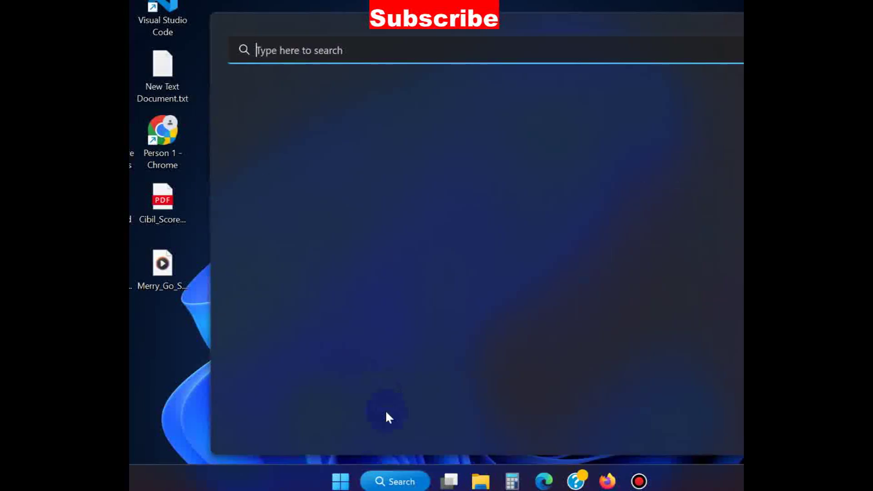
pyautogui.write('cm')
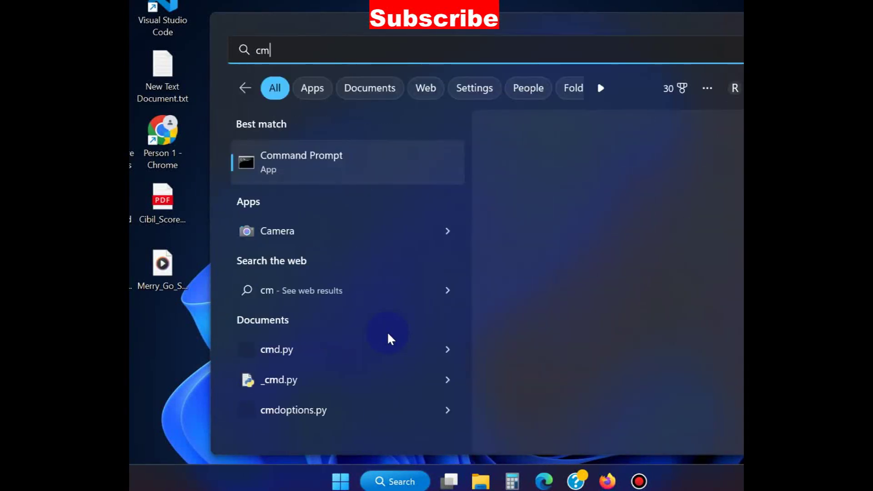
pyautogui.write('d')
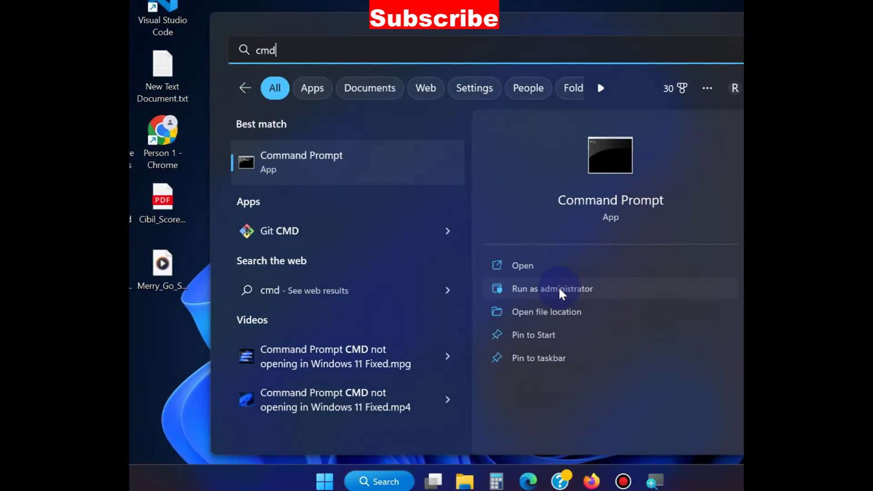
pyautogui.click(559, 289)
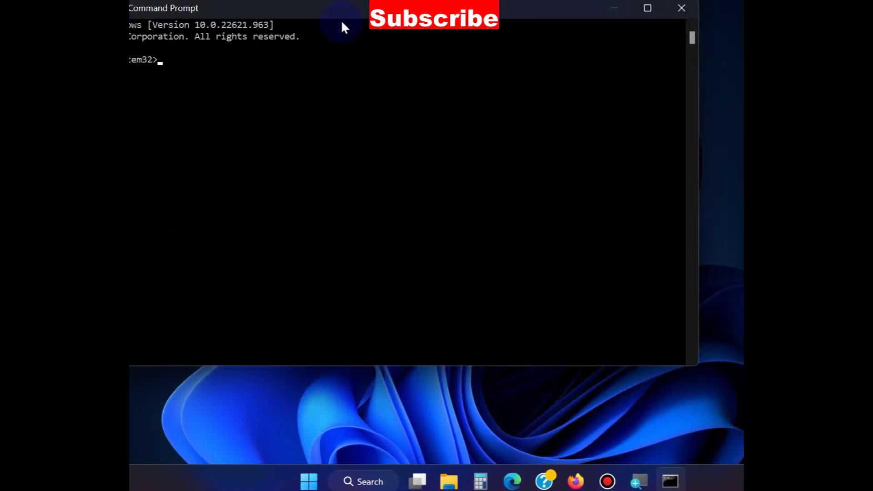
# - Run wsreset at the admin prompt to clear the Store cache, then close Command Prompt
pyautogui.moveTo(341, 22); pyautogui.dragTo(390, 101)
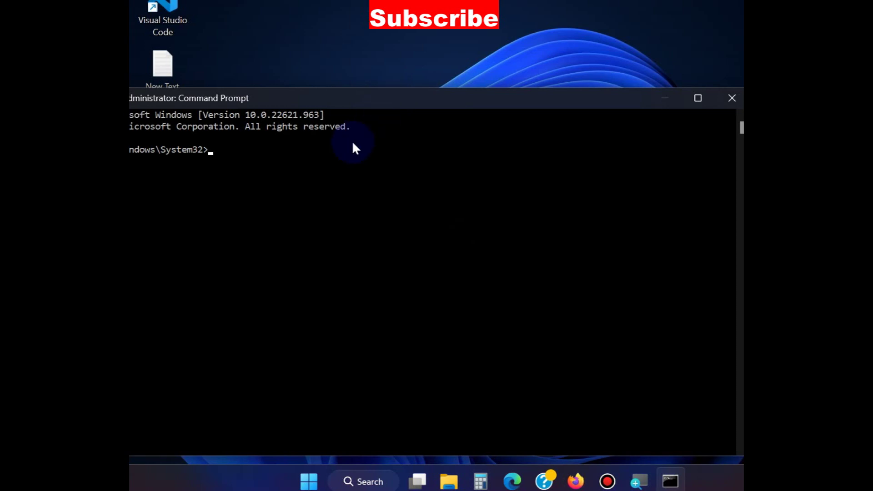
pyautogui.write('wsreset')
pyautogui.press('Return')
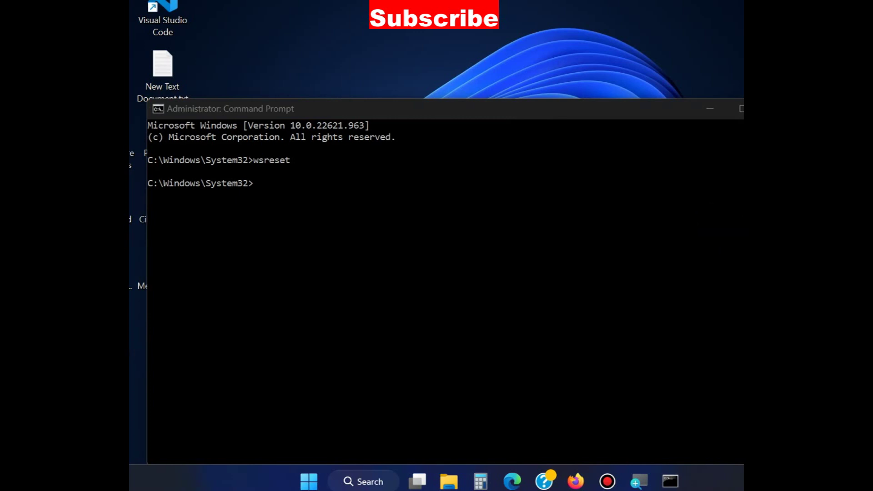
pyautogui.click(773, 109)
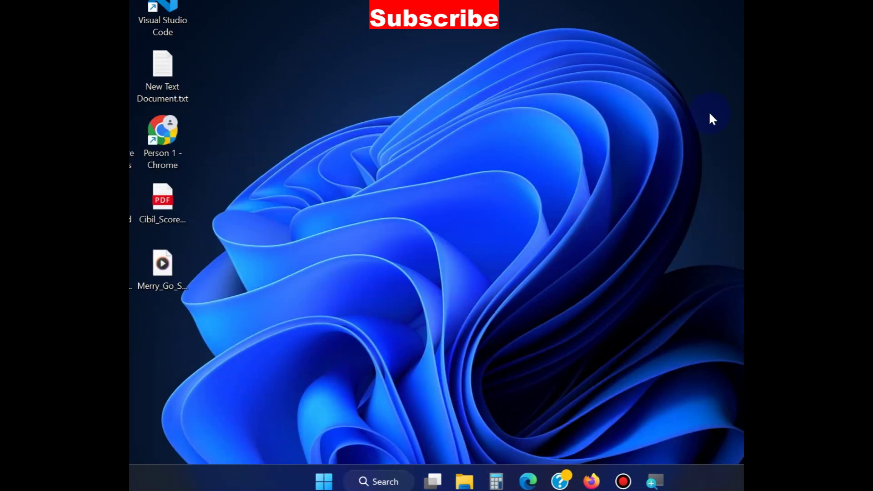
# - Open the Network Connections window by running ncpa.cpl from the Run dialog
pyautogui.rightClick(322, 485)
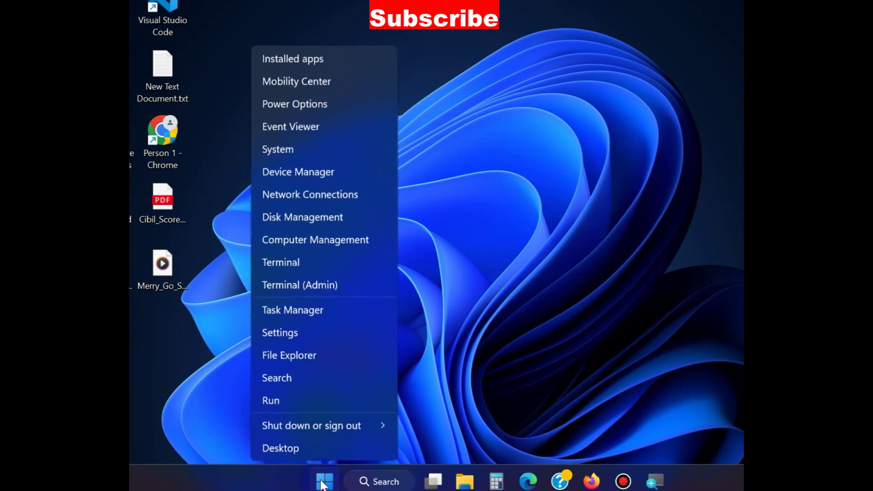
pyautogui.click(270, 399)
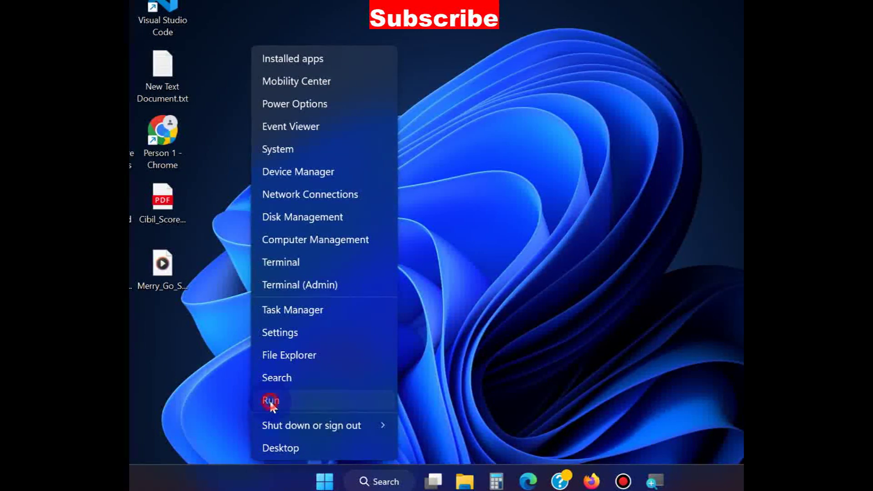
pyautogui.moveTo(209, 304); pyautogui.dragTo(387, 248)
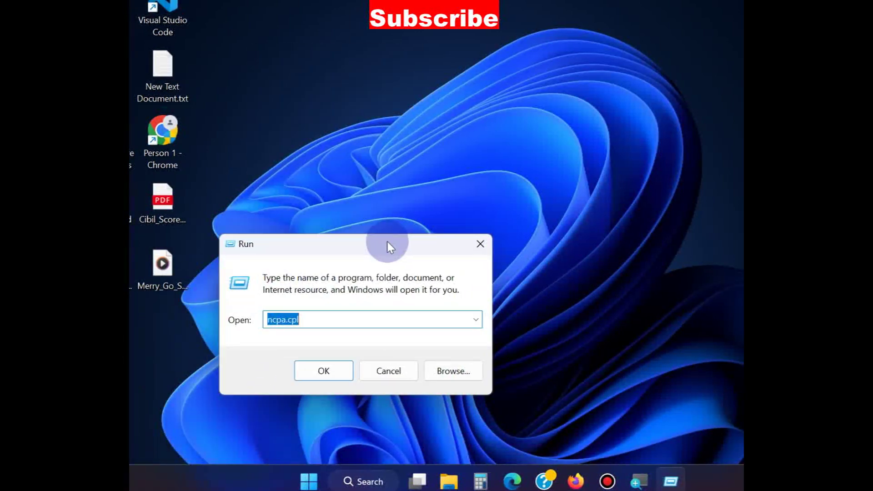
pyautogui.write('ncpa')
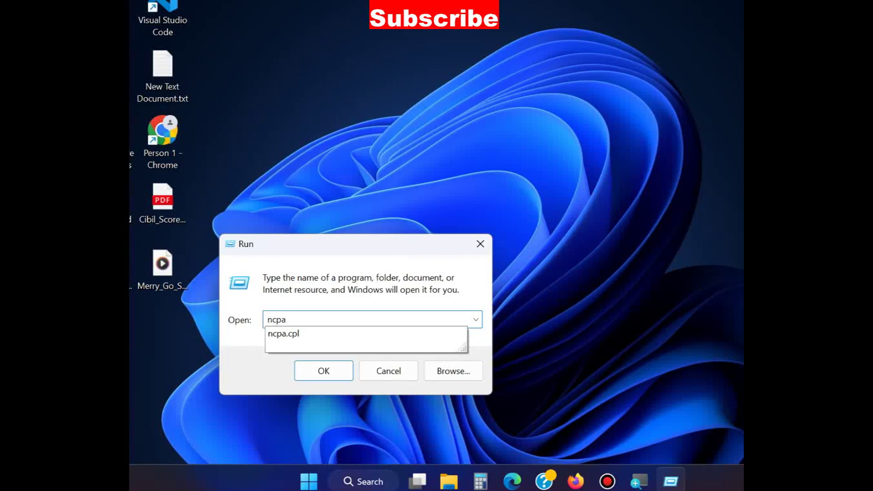
pyautogui.write('.cpl')
pyautogui.press('Return')
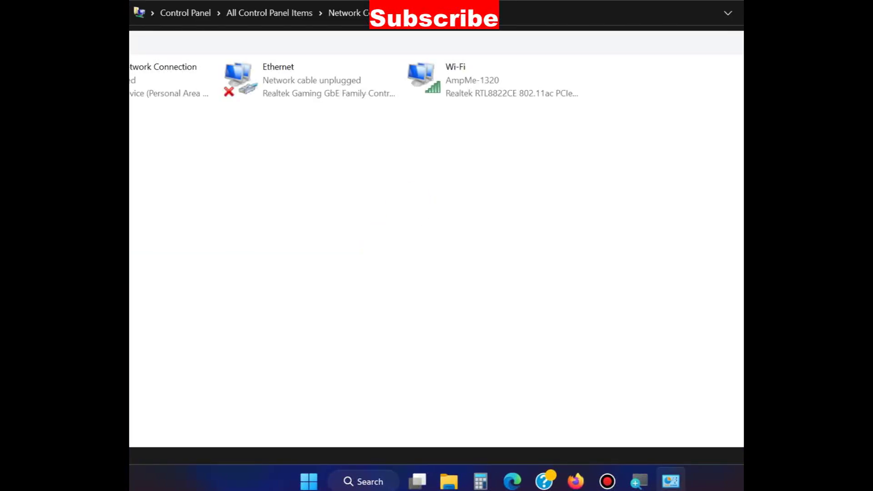
pyautogui.moveTo(422, 90); pyautogui.dragTo(455, 95)
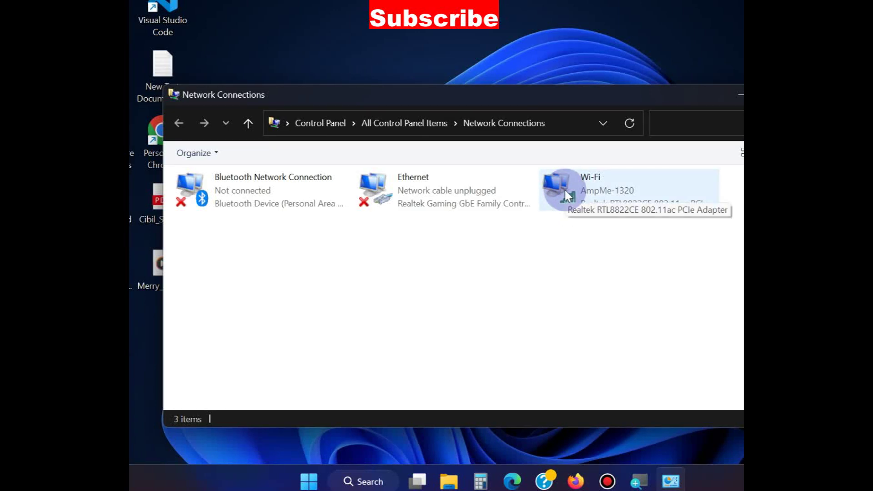
# - Open the Ethernet connection's properties and its Internet Protocol Version 4 (TCP/IPv4) settings
pyautogui.rightClick(359, 200)
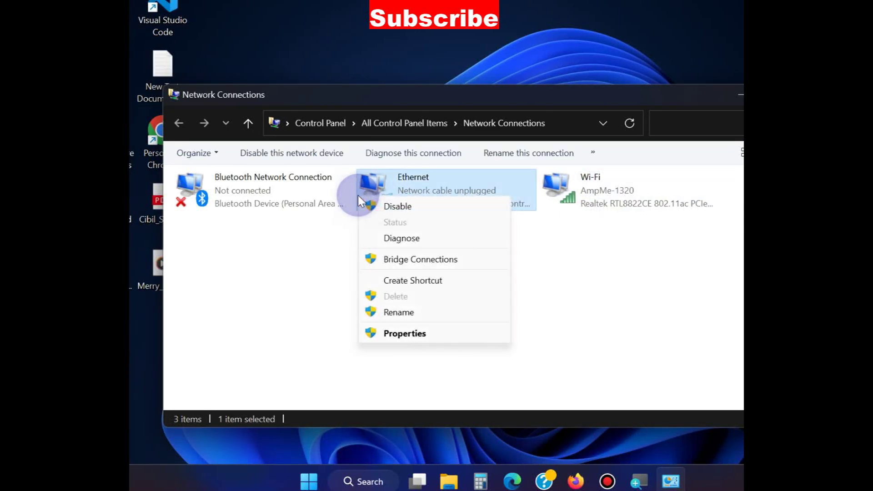
pyautogui.click(396, 334)
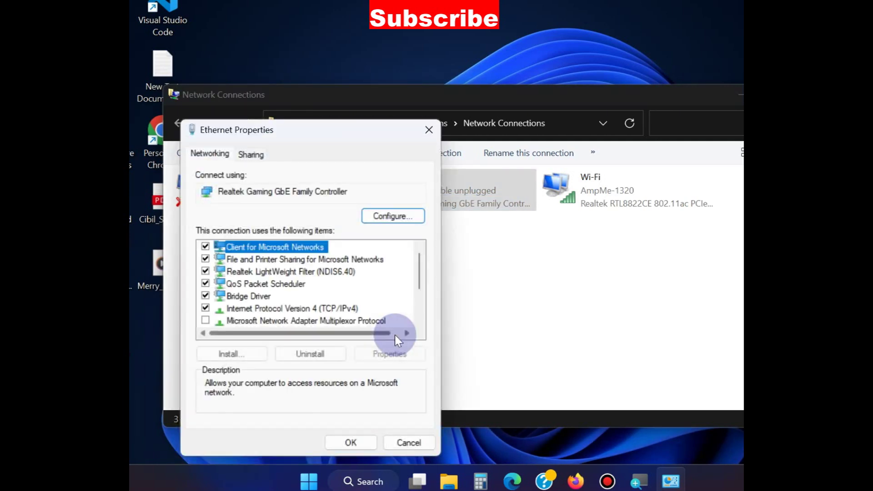
pyautogui.click(288, 310)
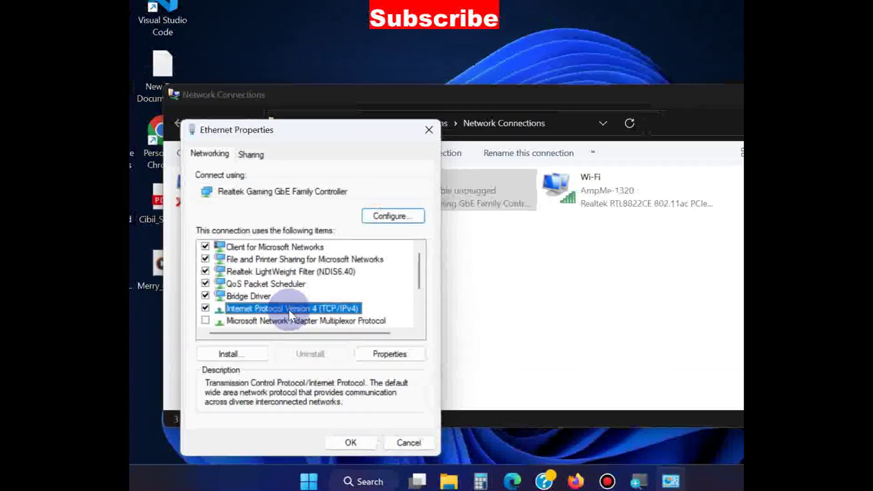
pyautogui.doubleClick(288, 310)
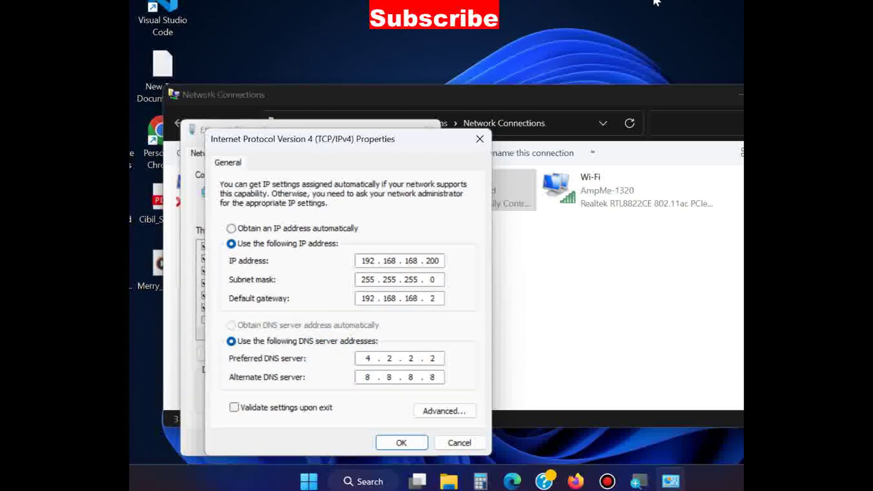
# - Set the preferred DNS server to 8.8.8.8 and the alternate DNS to 8.8.4.4
pyautogui.click(585, 101)
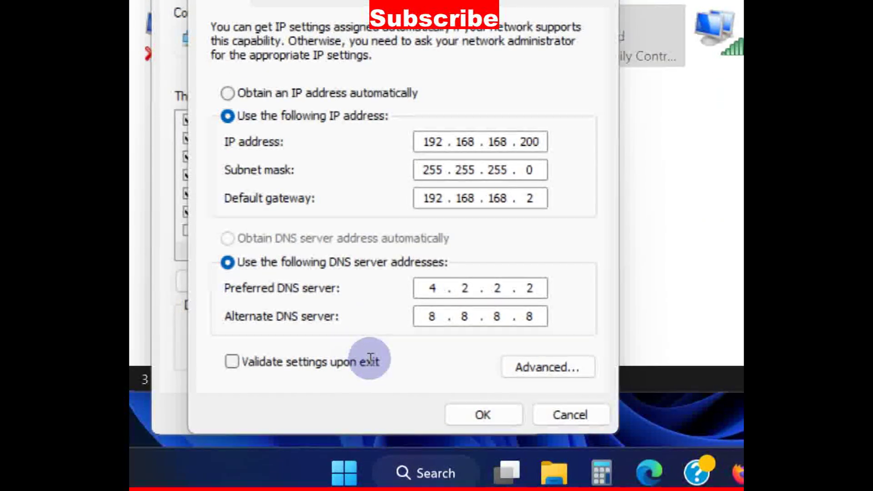
pyautogui.click(443, 357)
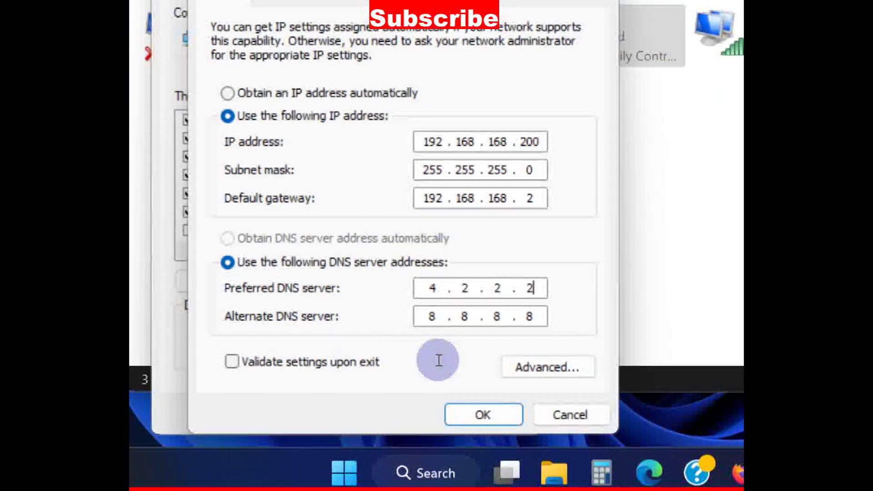
pyautogui.press('BackSpace')
pyautogui.press('BackSpace')
pyautogui.press('BackSpace')
pyautogui.press('BackSpace')
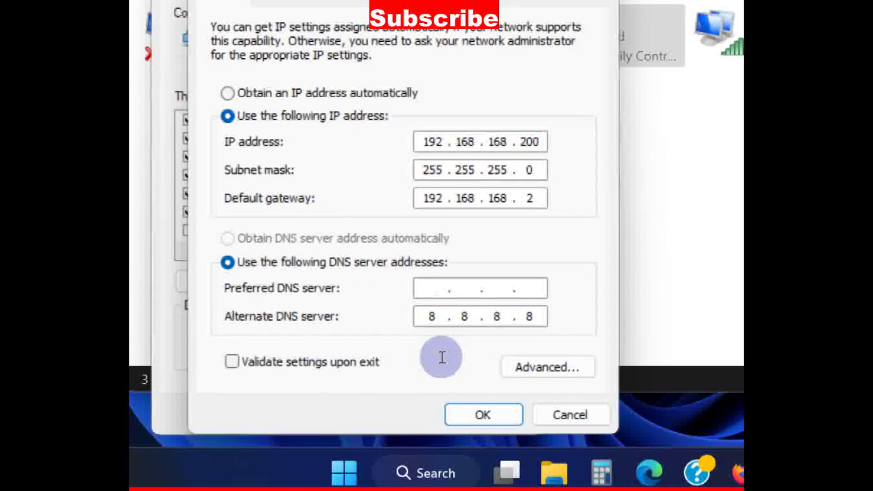
pyautogui.write('8 . . .')
pyautogui.press('Tab')
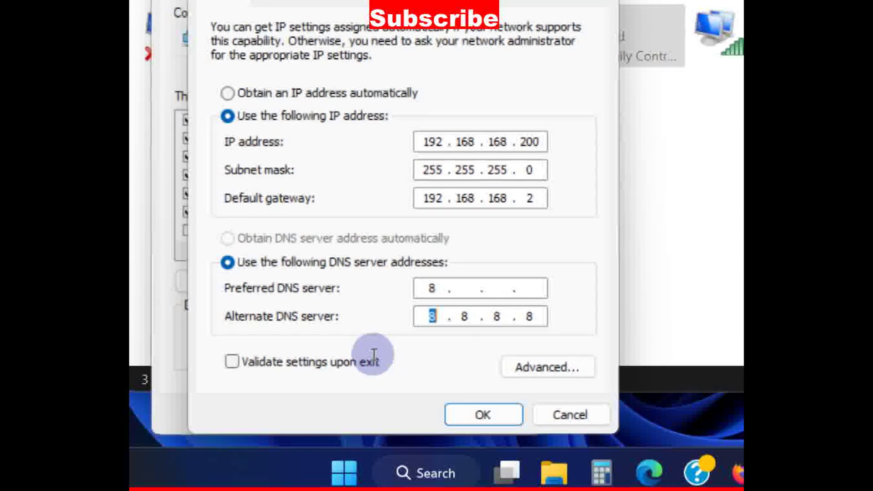
pyautogui.hotkey('shift', 'Tab')
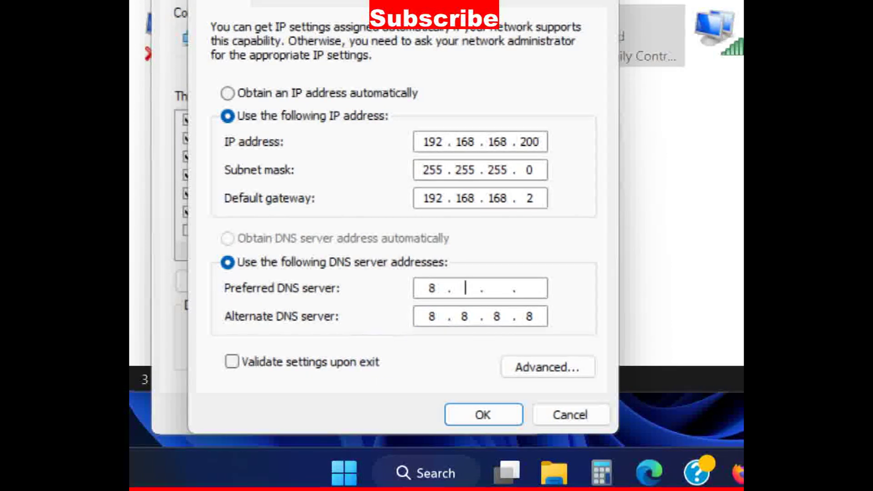
pyautogui.write('8.8.8')
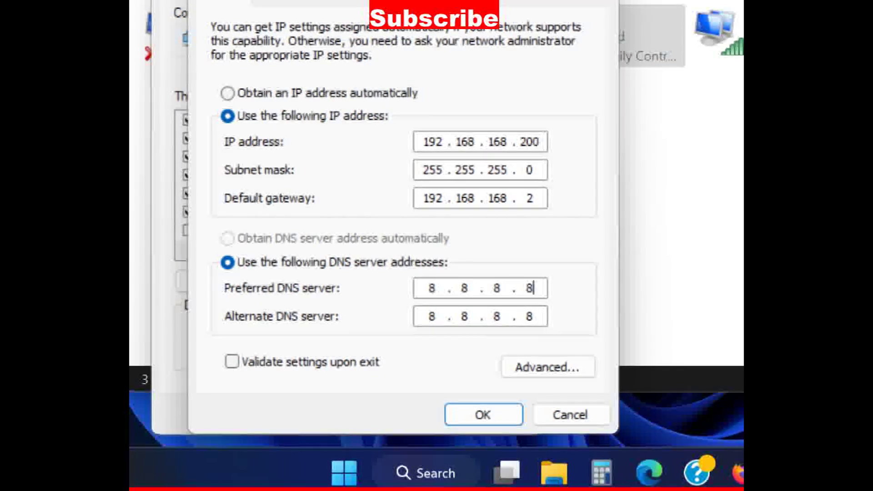
pyautogui.write('.8')
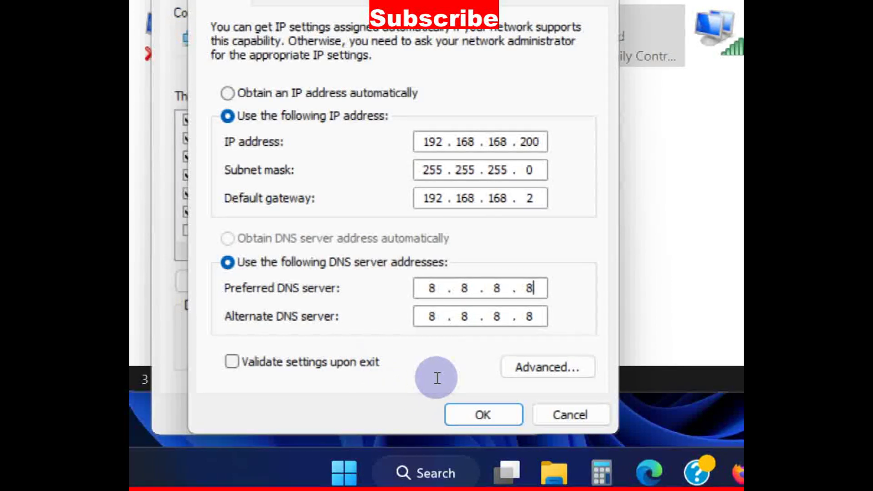
pyautogui.press('Tab')
pyautogui.press('BackSpace')
pyautogui.press('BackSpace')
pyautogui.press('BackSpace')
pyautogui.write('4 . 4')
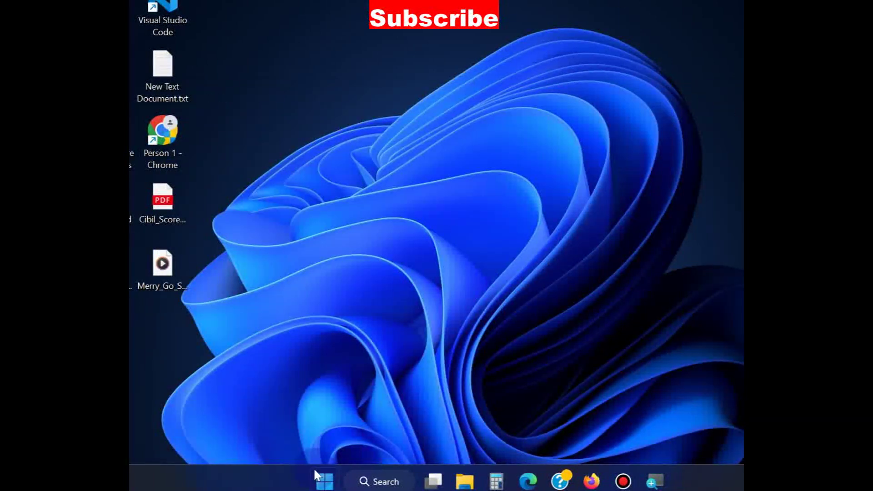
# - Open Settings to the Apps > Installed apps page
pyautogui.click(319, 478)
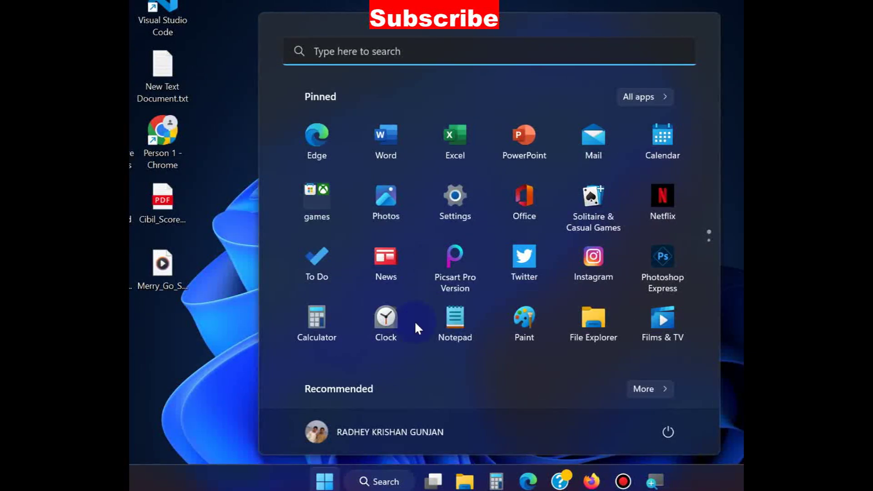
pyautogui.click(458, 205)
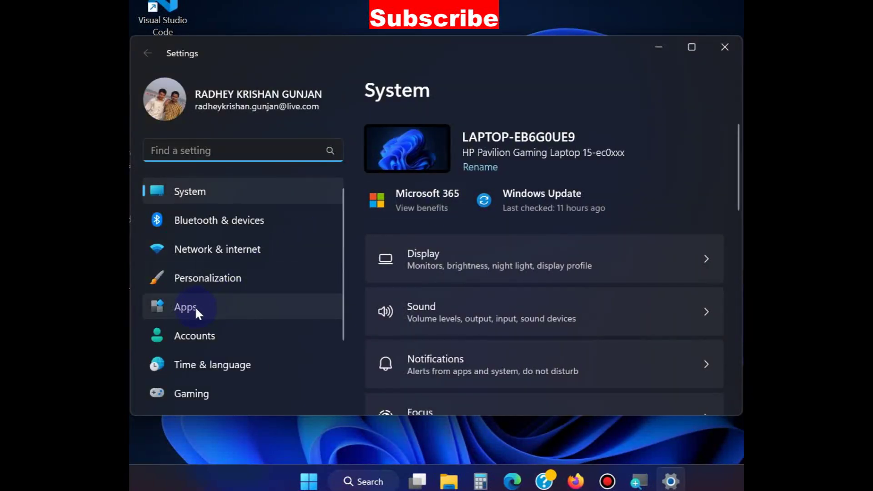
pyautogui.click(195, 306)
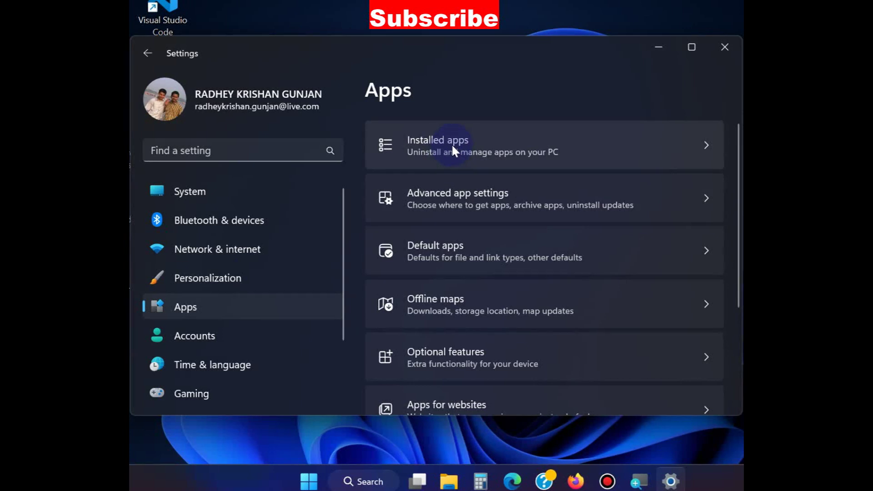
pyautogui.click(589, 146)
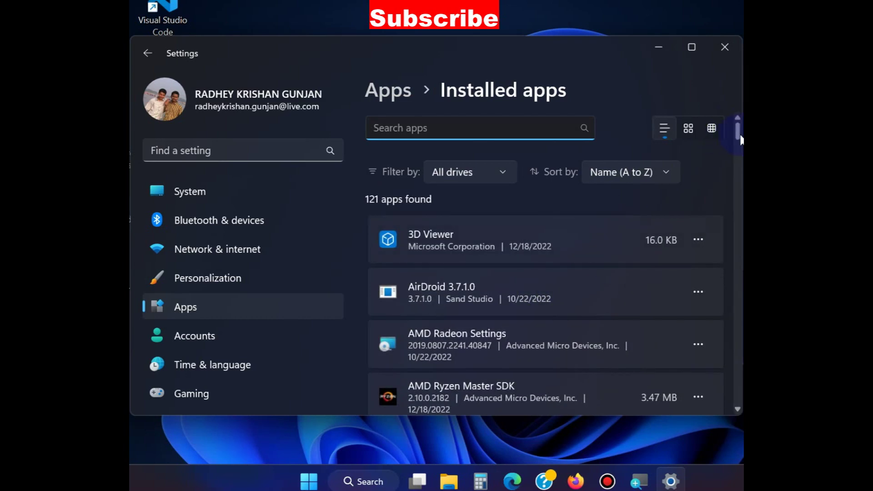
# - Scroll to Microsoft Store in the list and bring up its options menu
pyautogui.moveTo(741, 138); pyautogui.dragTo(741, 281)
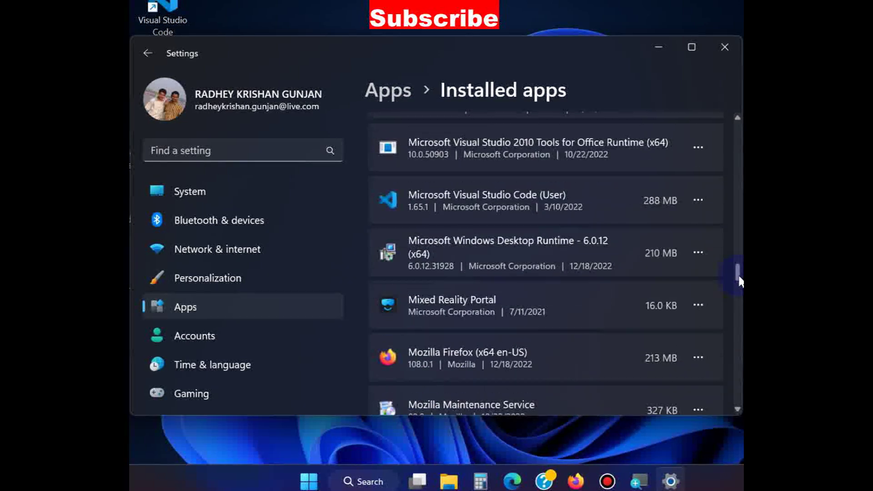
pyautogui.scroll(-1, 741, 281)
pyautogui.scroll(2, 741, 281)
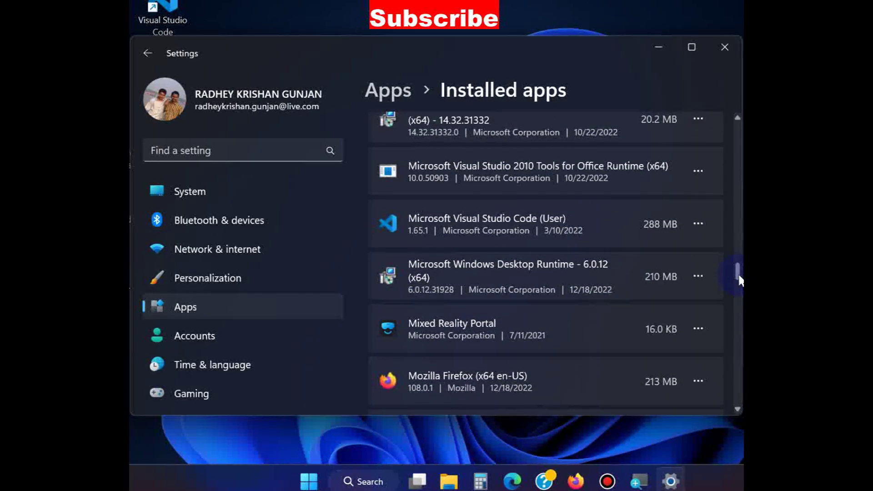
pyautogui.moveTo(741, 281); pyautogui.dragTo(741, 247)
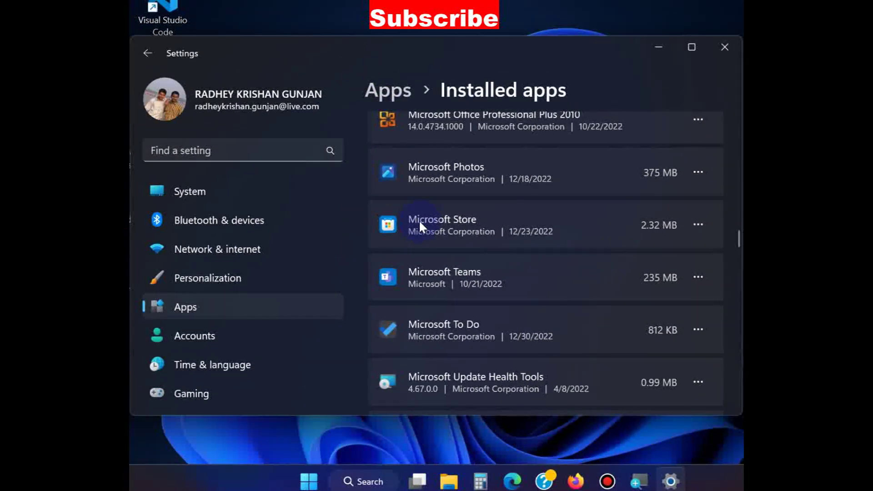
pyautogui.click(698, 225)
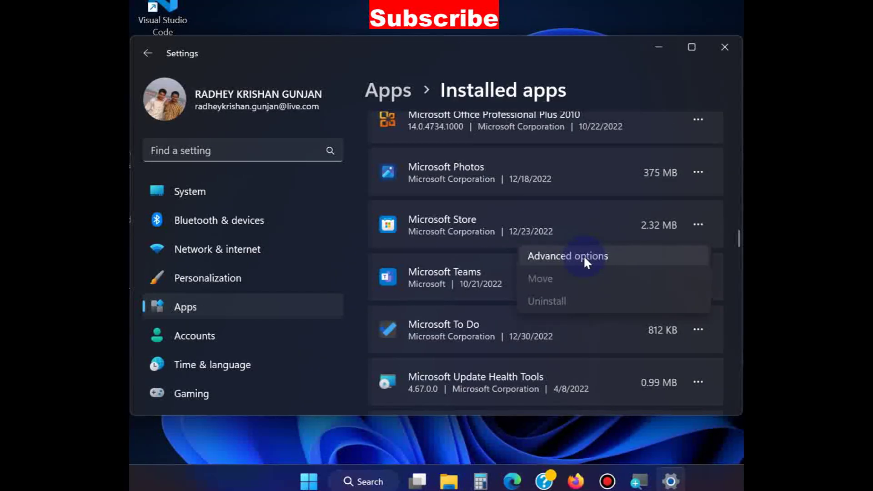
# - Open Microsoft Store's advanced options and reset the app
pyautogui.click(584, 260)
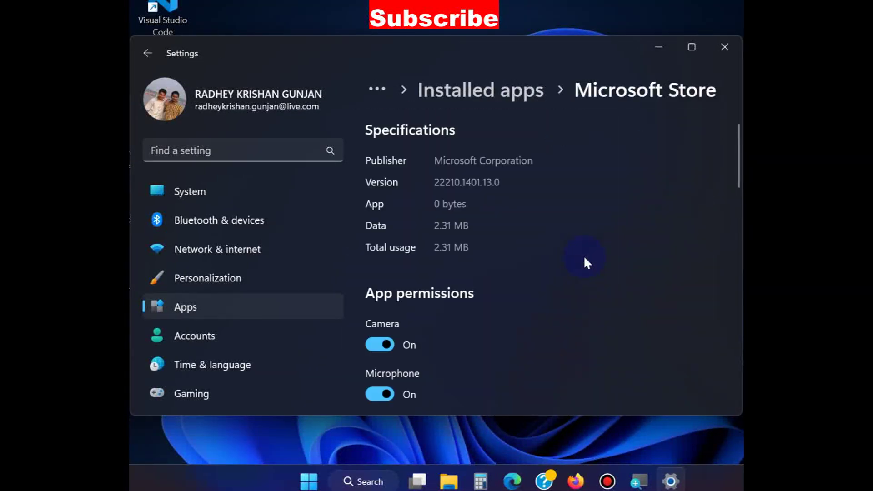
pyautogui.scroll(-3, 481, 300)
pyautogui.scroll(-10, 478, 300)
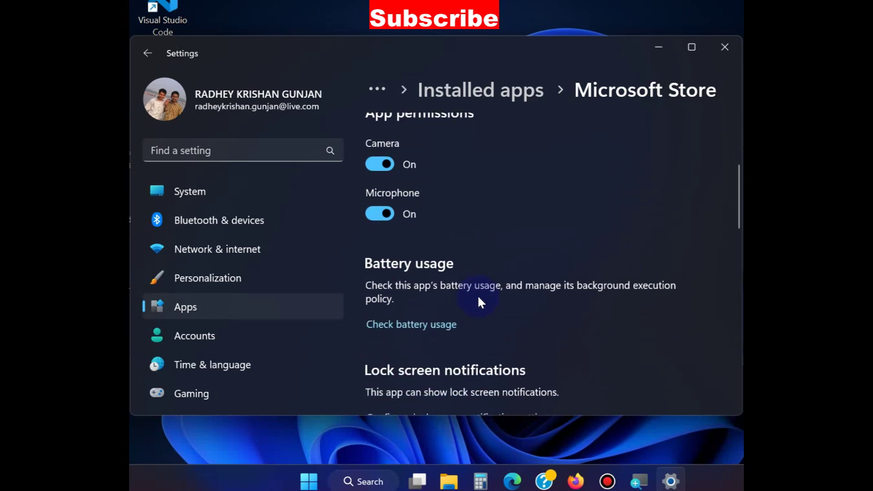
pyautogui.scroll(-5, 478, 302)
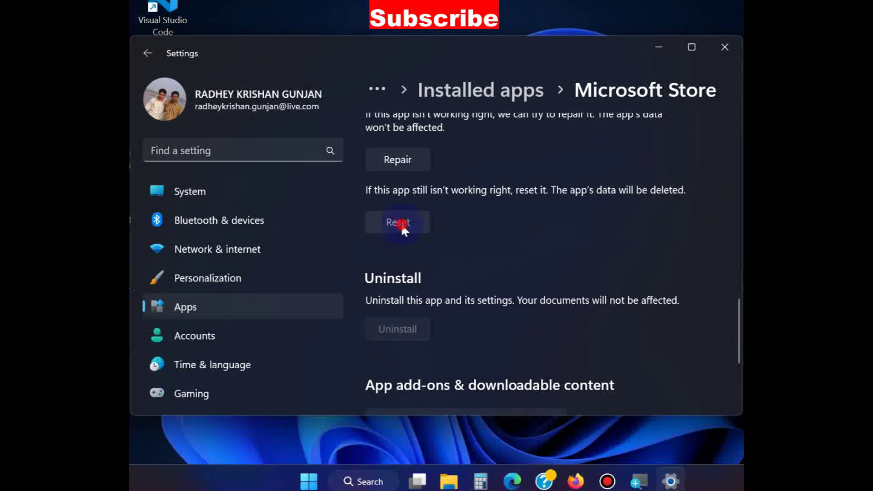
pyautogui.click(401, 225)
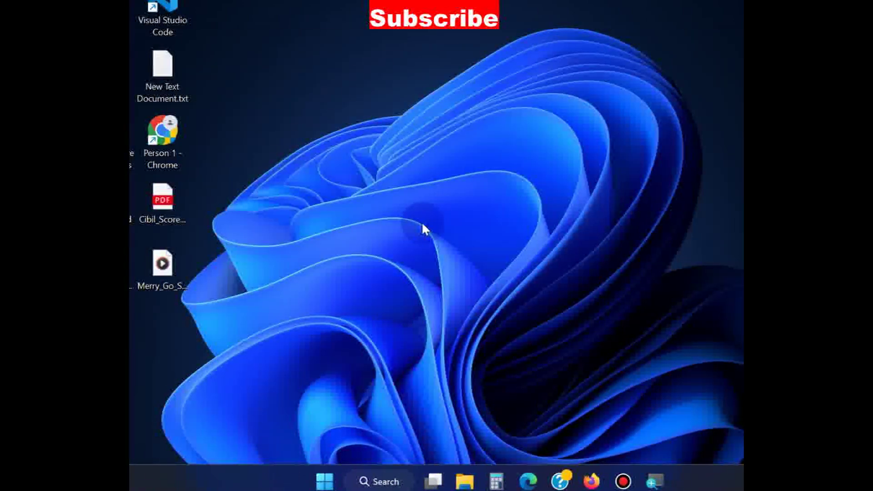
# - In Network & internet > VPN, turn off VPN over metered networks, then close Settings
pyautogui.click(324, 481)
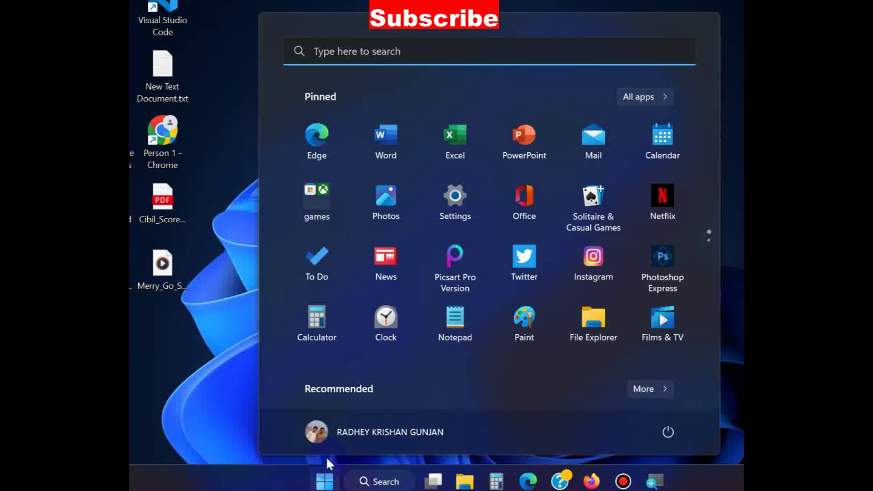
pyautogui.click(455, 193)
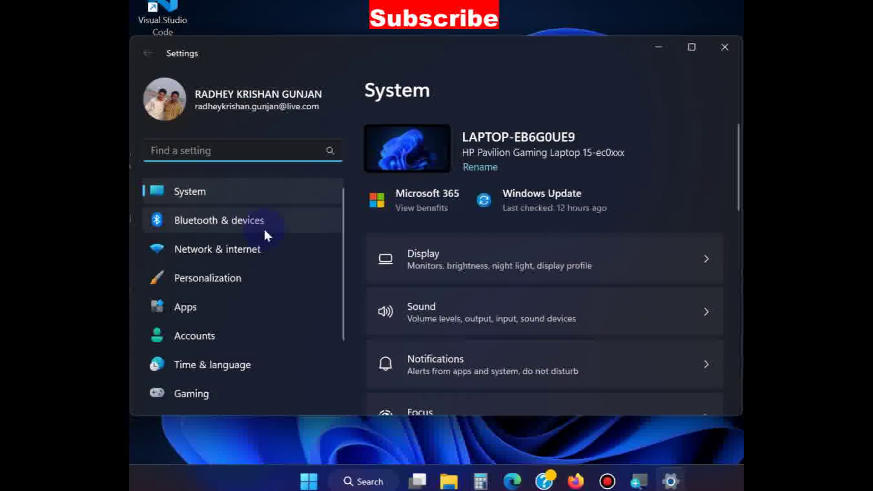
pyautogui.click(191, 258)
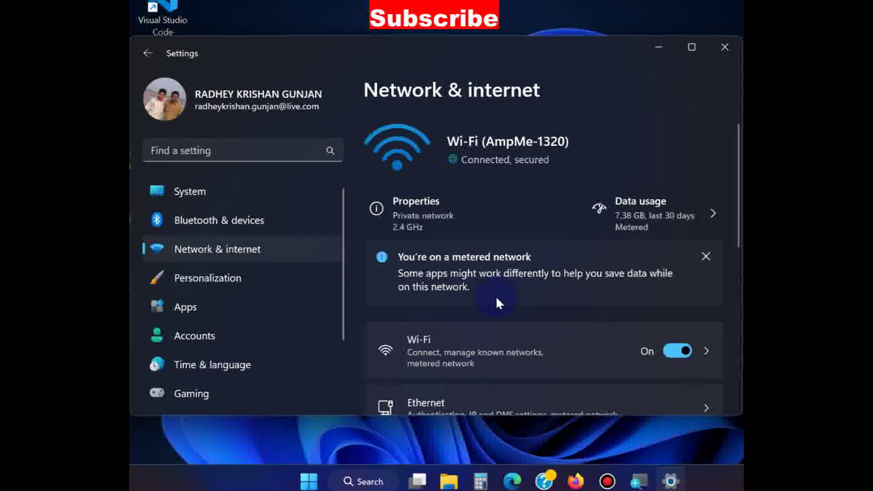
pyautogui.scroll(-4, 495, 296)
pyautogui.click(450, 289)
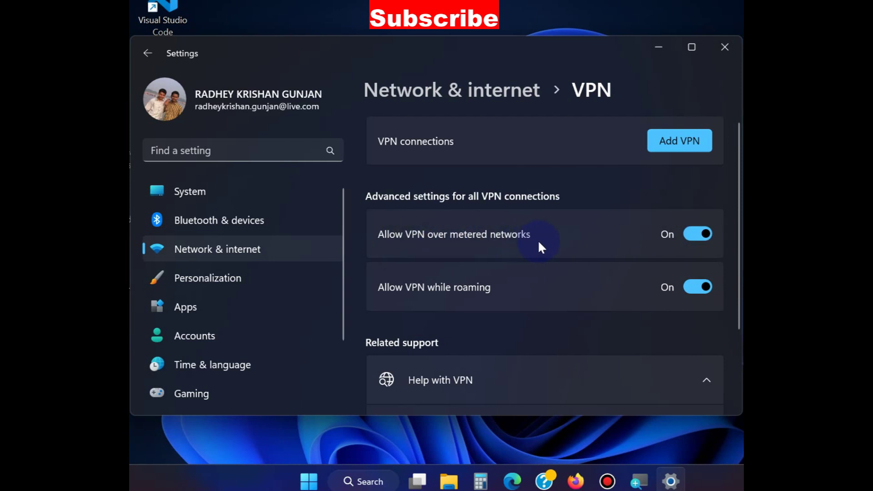
pyautogui.click(697, 234)
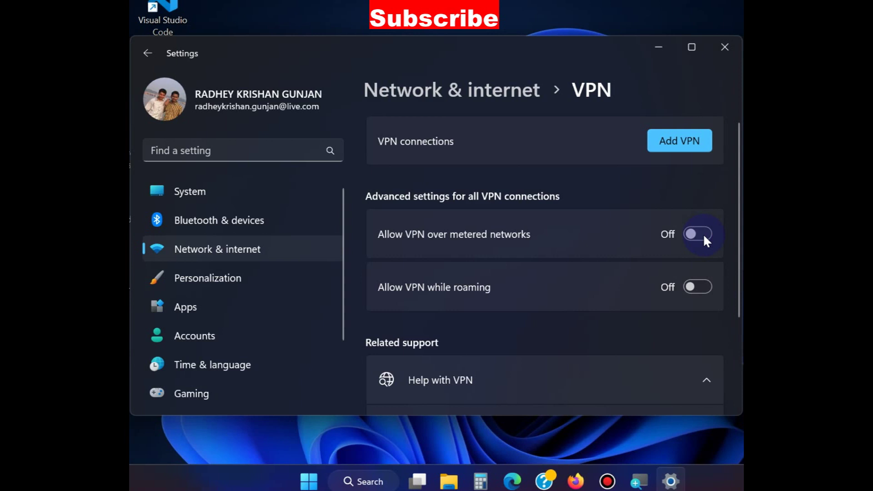
pyautogui.hotkey('alt', 'F4')
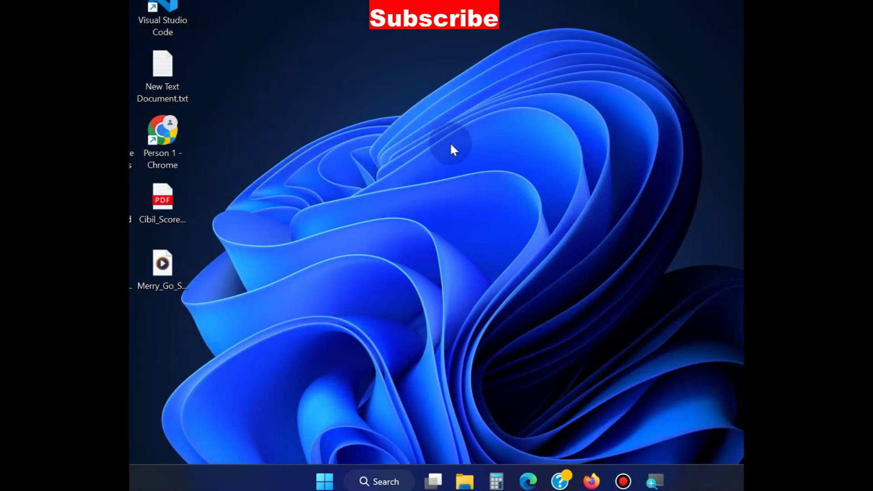
# - Go to System > Troubleshoot > Other troubleshooters and scroll to Network Adapter
pyautogui.click(324, 481)
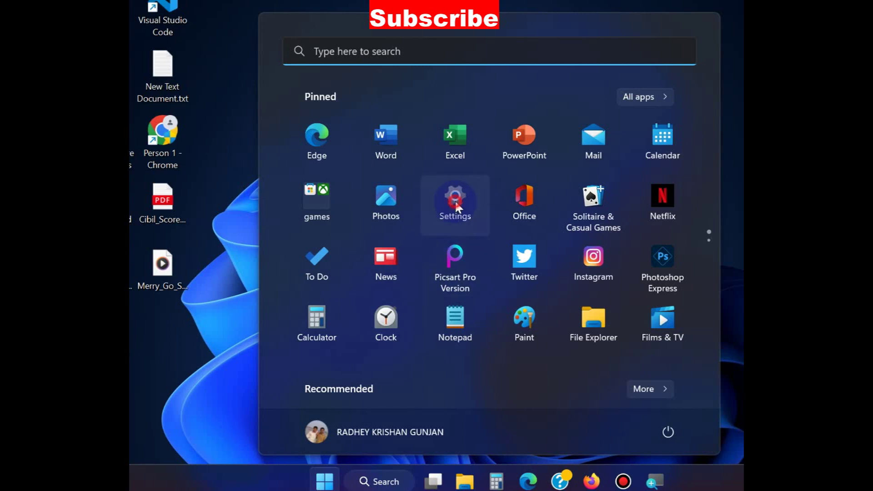
pyautogui.click(455, 201)
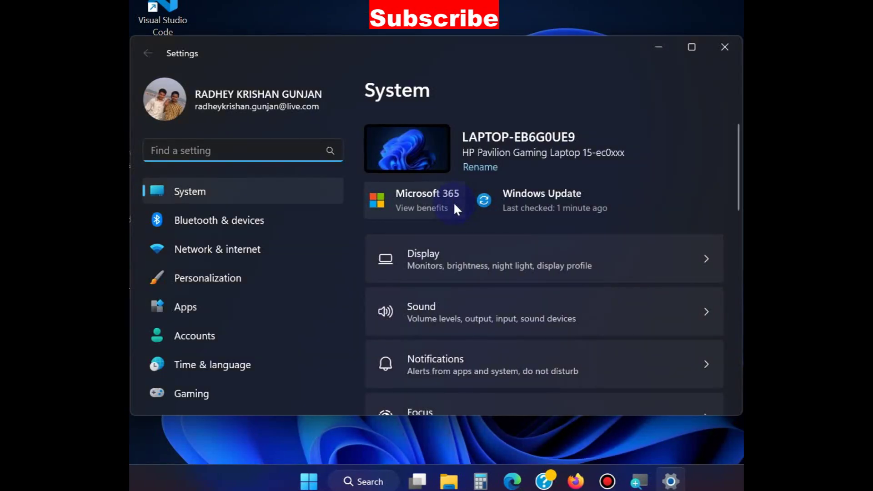
pyautogui.scroll(-5, 489, 307)
pyautogui.scroll(-3, 488, 309)
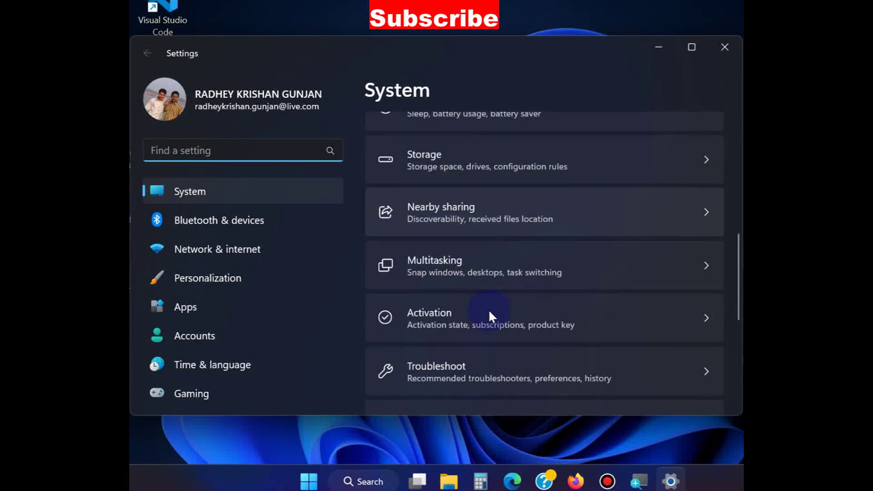
pyautogui.click(454, 329)
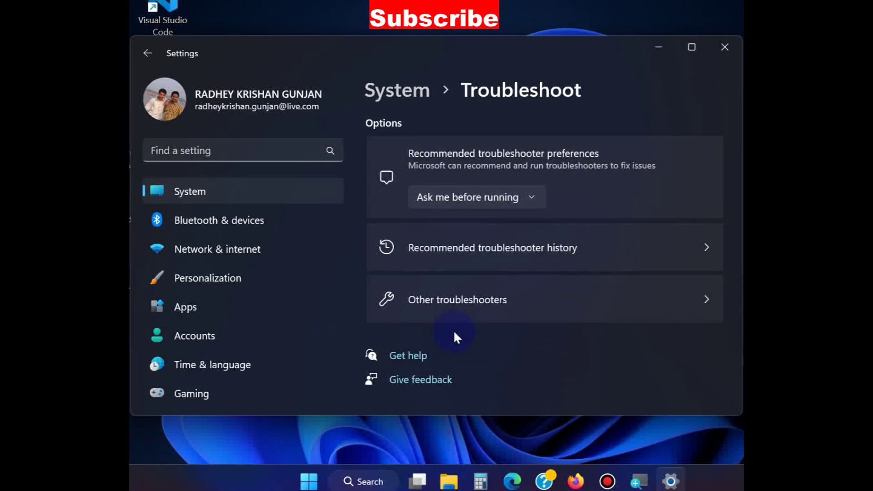
pyautogui.click(454, 301)
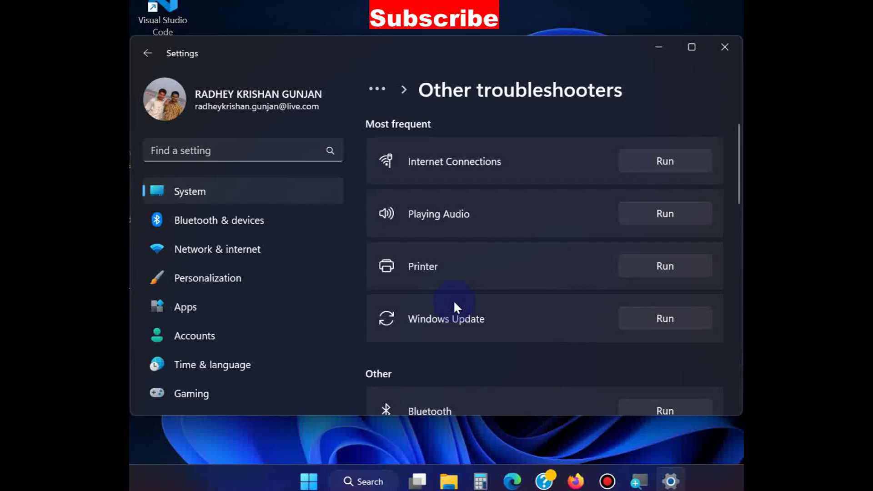
pyautogui.scroll(-6, 482, 305)
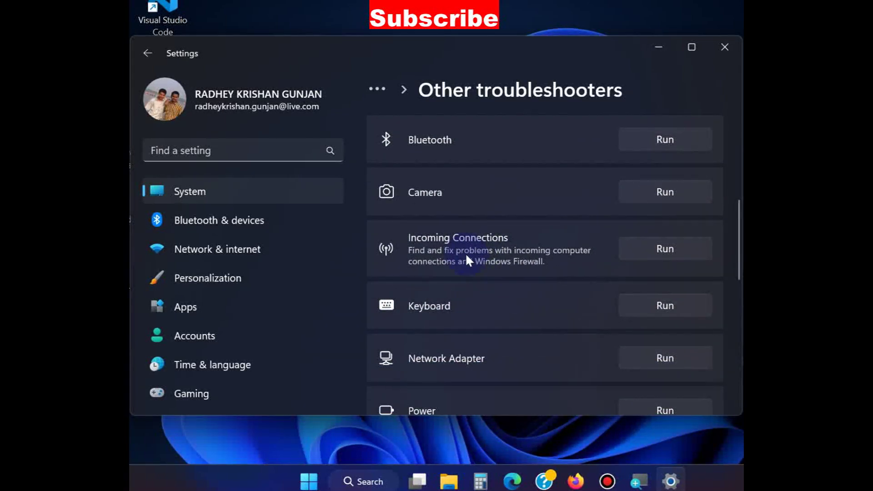
pyautogui.scroll(2, 464, 300)
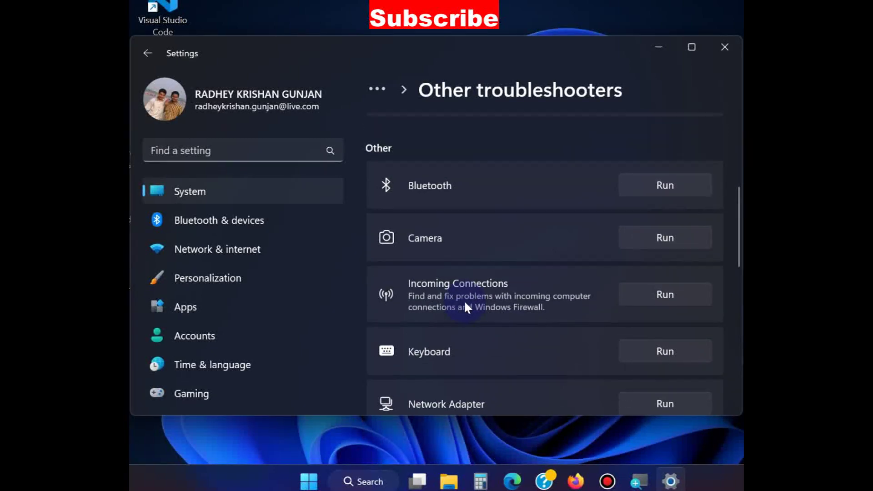
pyautogui.scroll(-3, 464, 301)
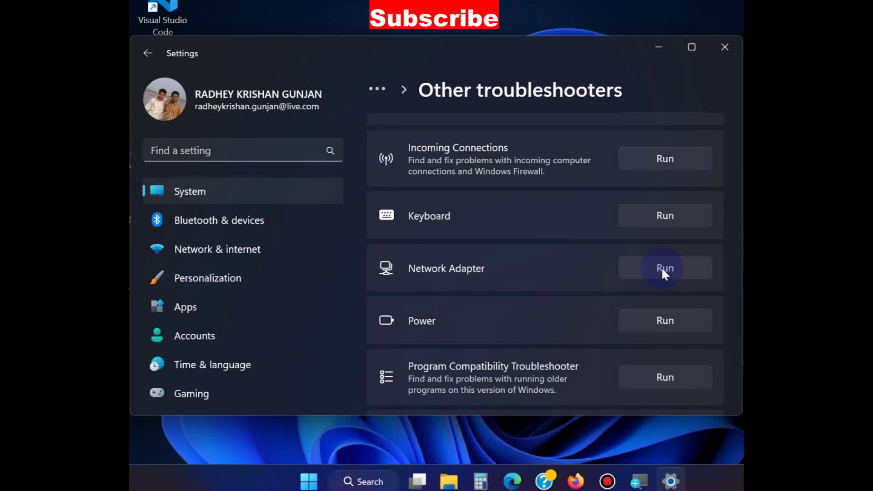
pyautogui.click(662, 268)
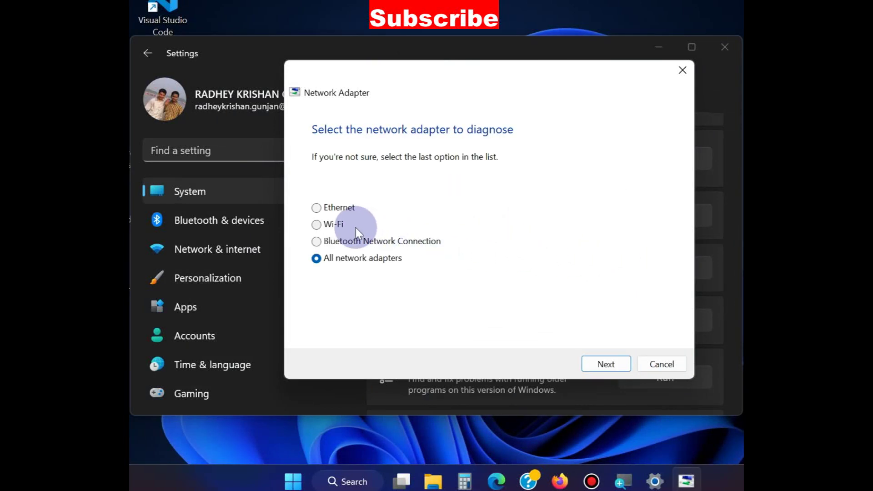
pyautogui.click(315, 208)
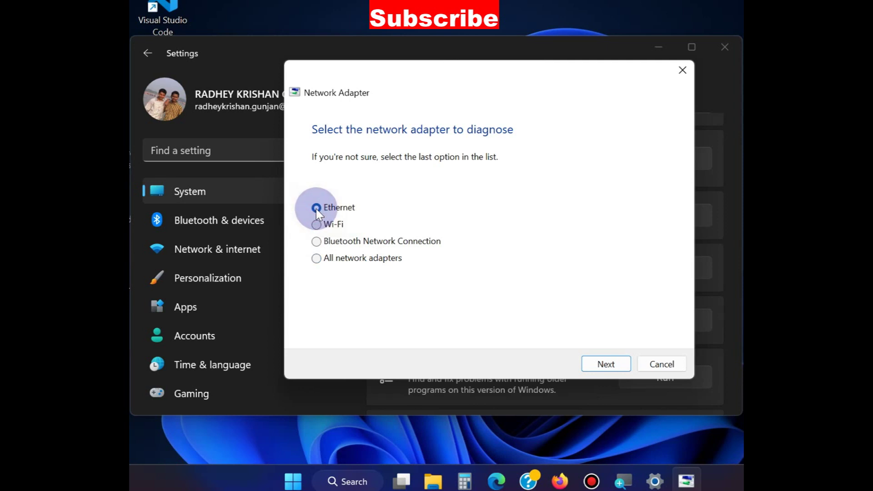
pyautogui.click(609, 364)
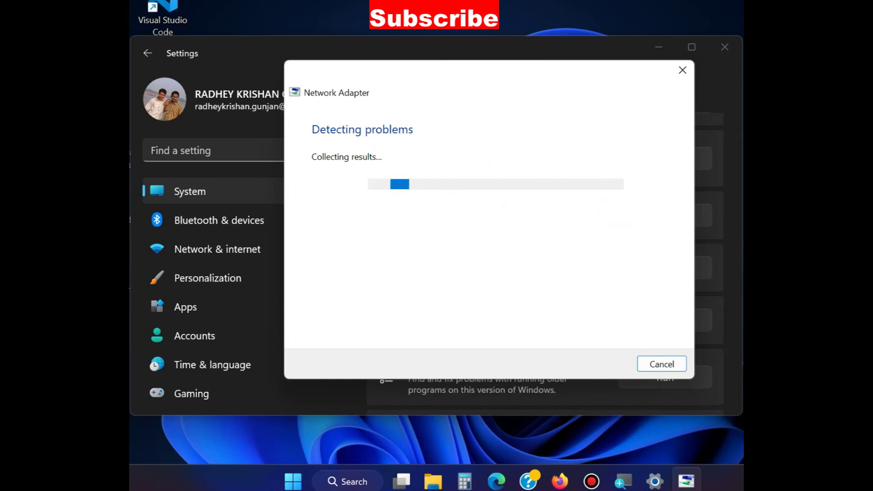
pyautogui.click(661, 364)
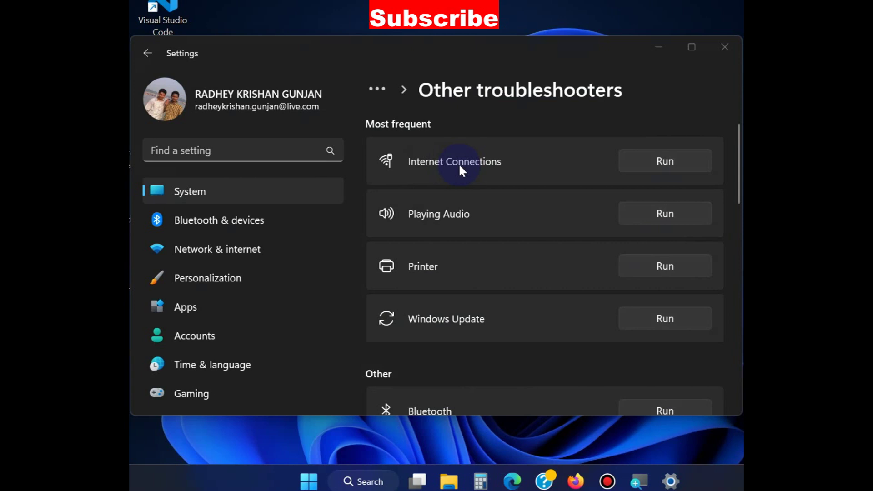
# - Run the Internet Connections troubleshooter from Other troubleshooters
pyautogui.click(669, 162)
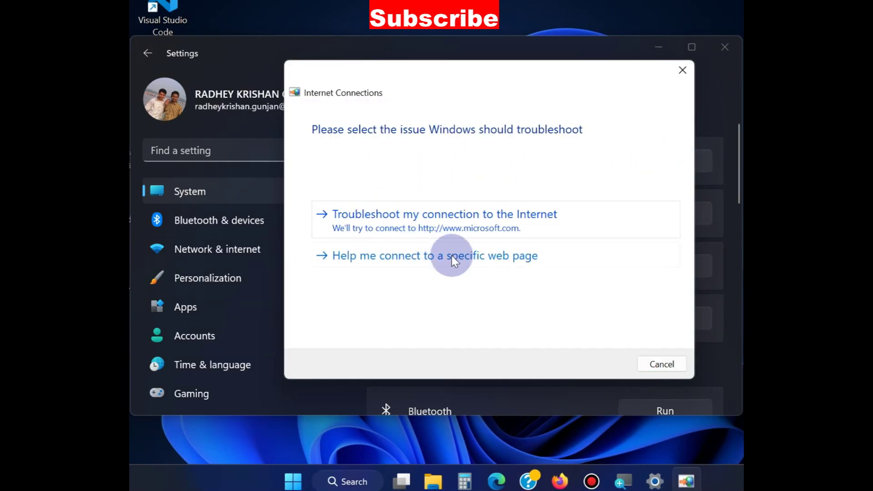